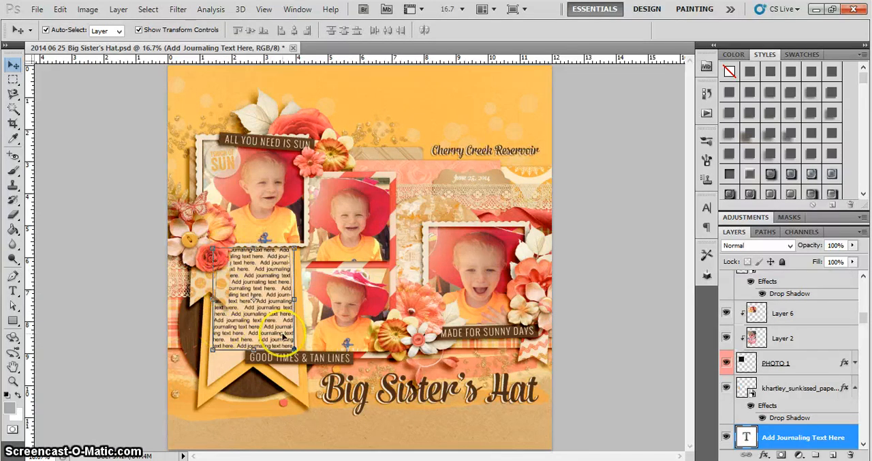
Hide the "Add Journaling Text Here" layer and set the Pen tool to draw paths
click(726, 438)
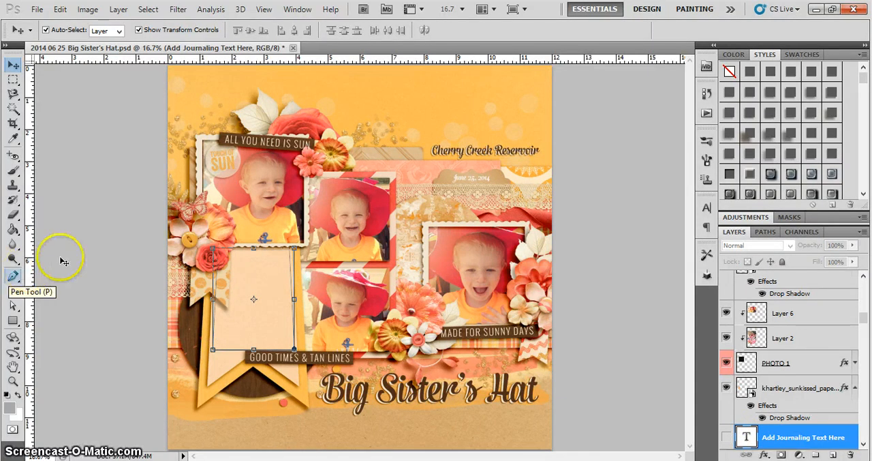
click(13, 277)
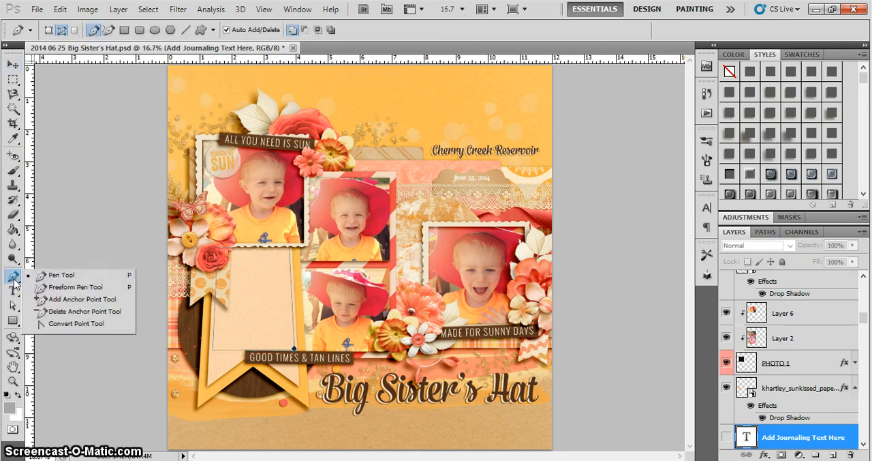
click(85, 275)
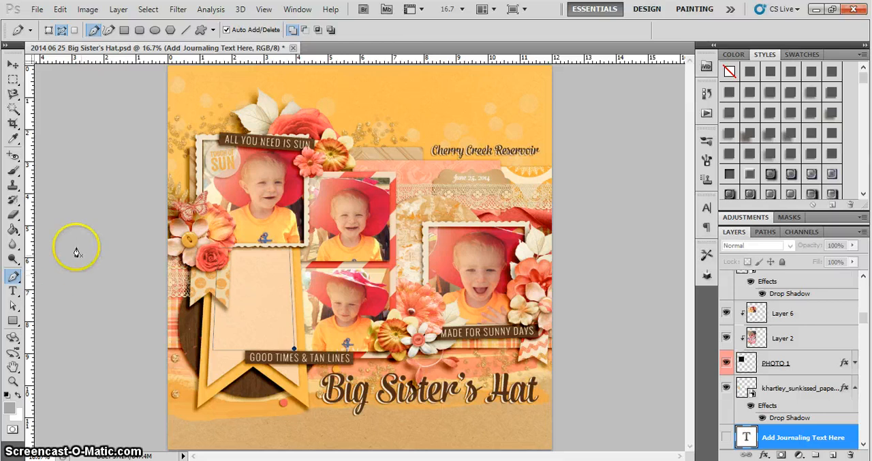
click(46, 33)
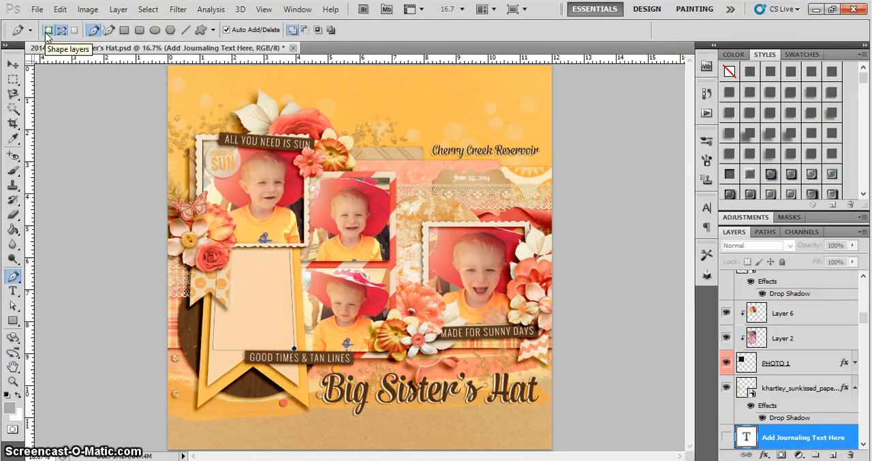
click(60, 32)
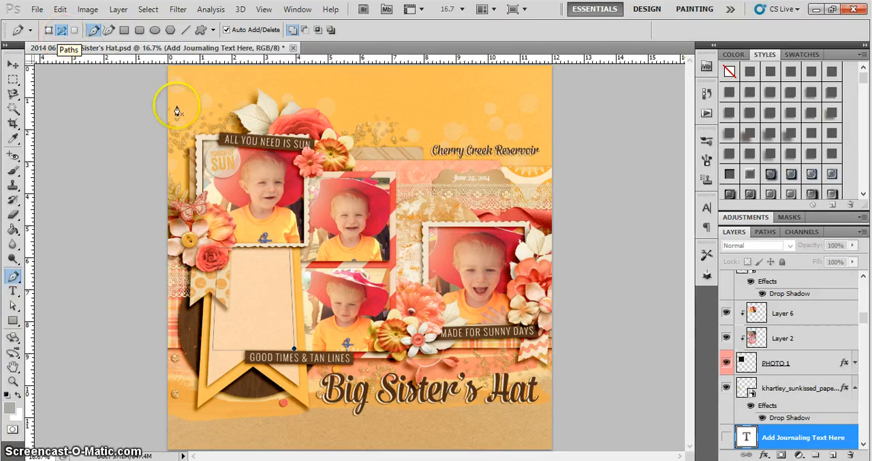
Draw a closed straight-sided path inside the peach banner, skirting the "Good Times & Tan Lines" label and the polka-dot pennant
click(233, 250)
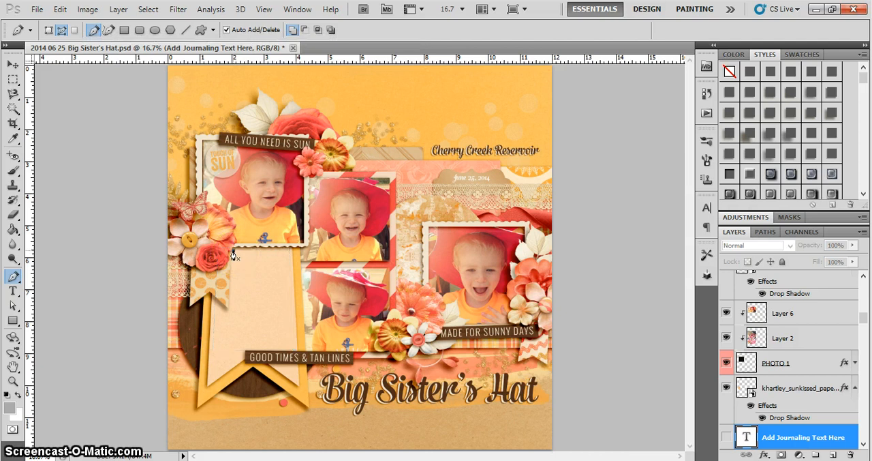
click(291, 253)
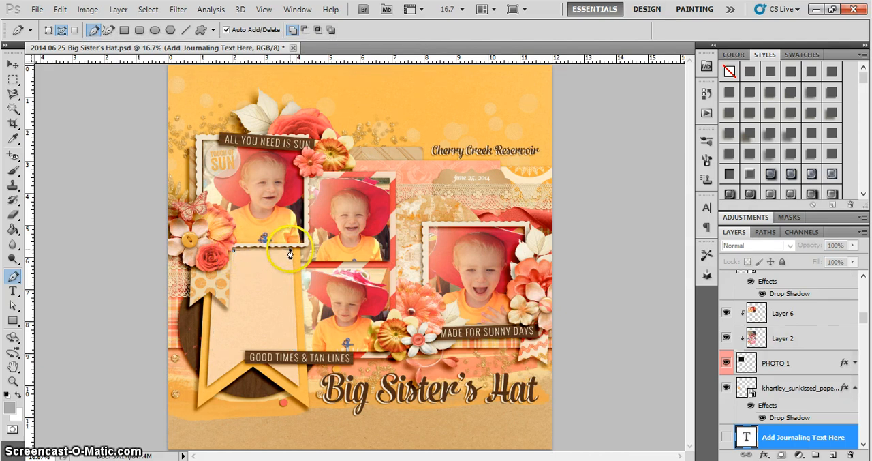
click(294, 349)
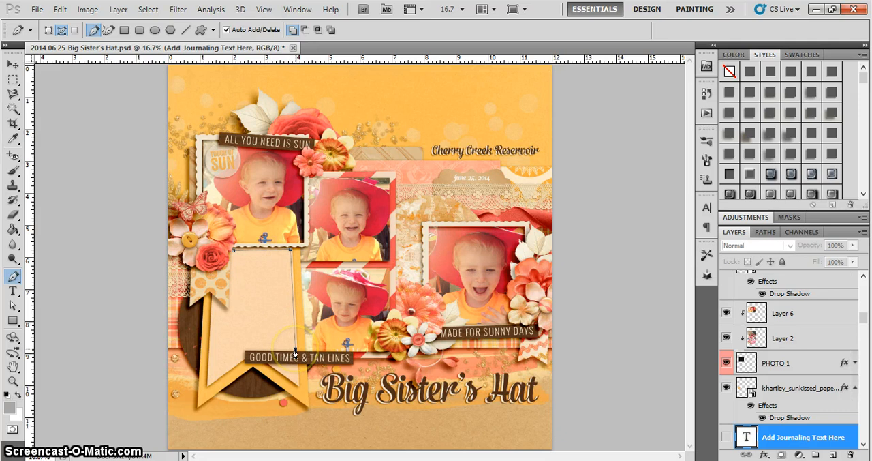
click(243, 349)
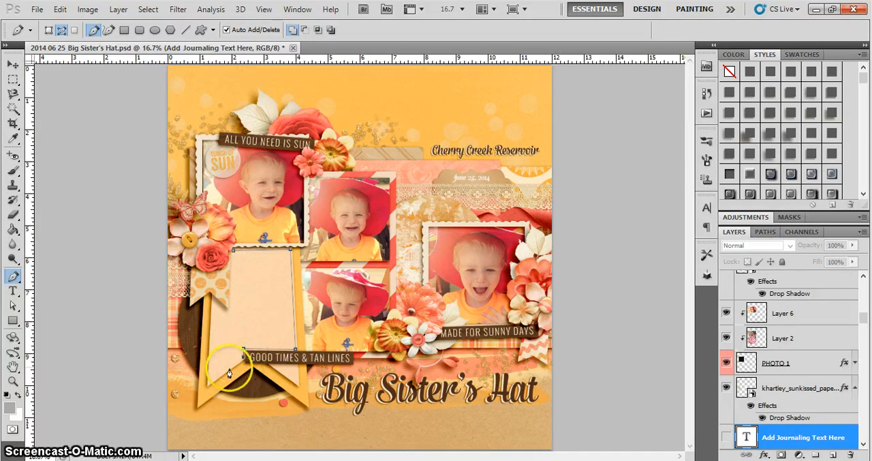
click(209, 383)
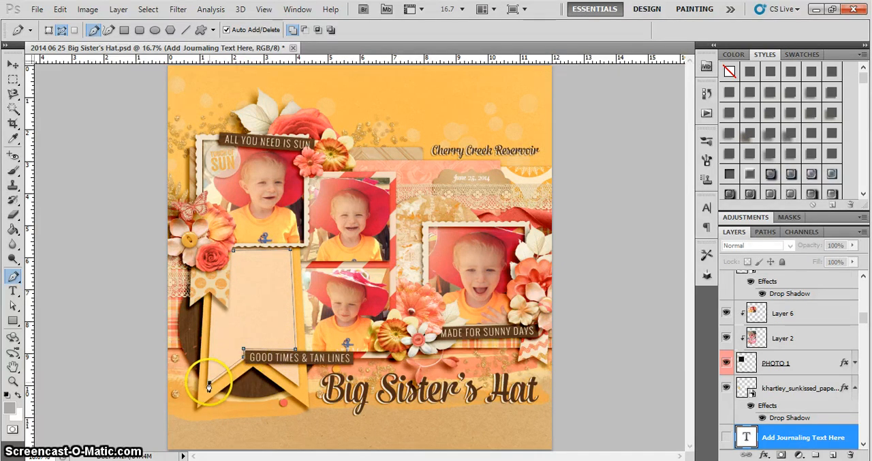
click(212, 301)
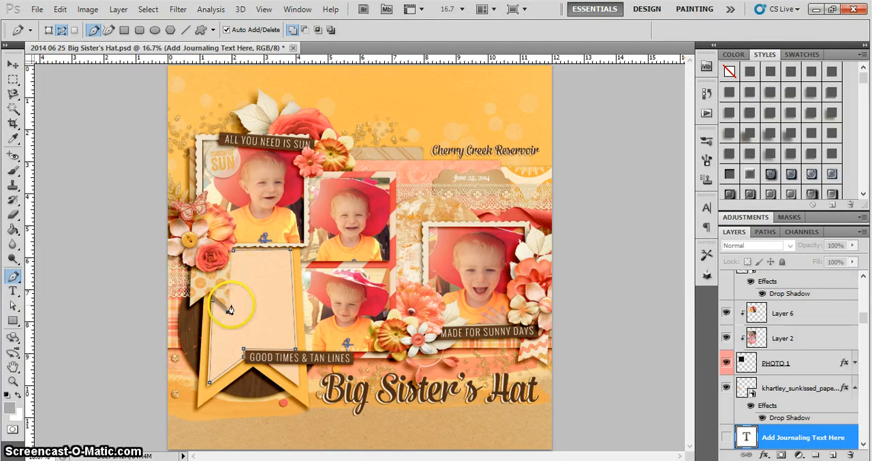
click(230, 311)
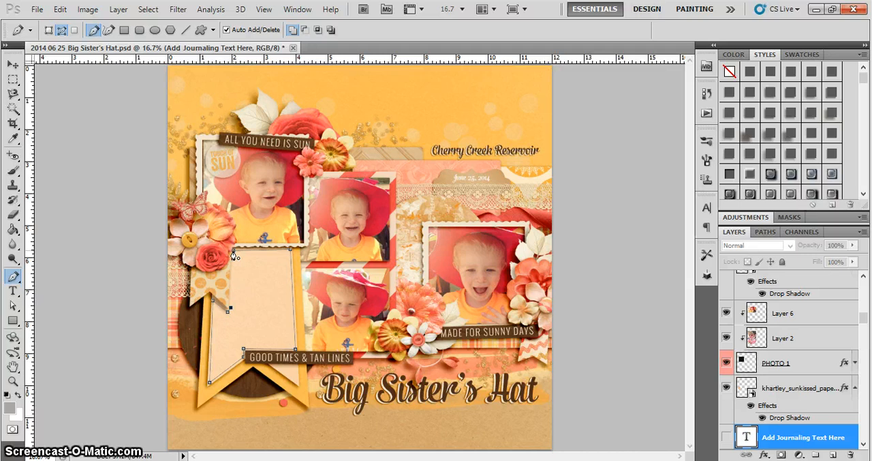
click(234, 256)
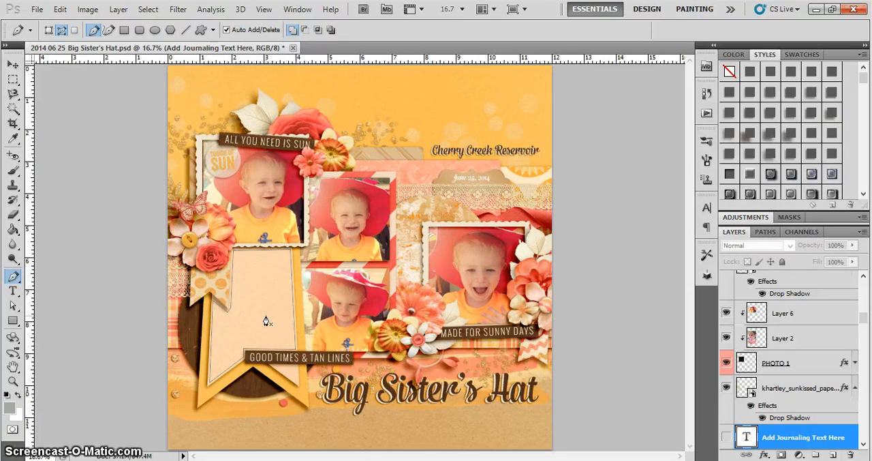
Start area text inside the banner path and enter "Put your journaling here."
click(13, 291)
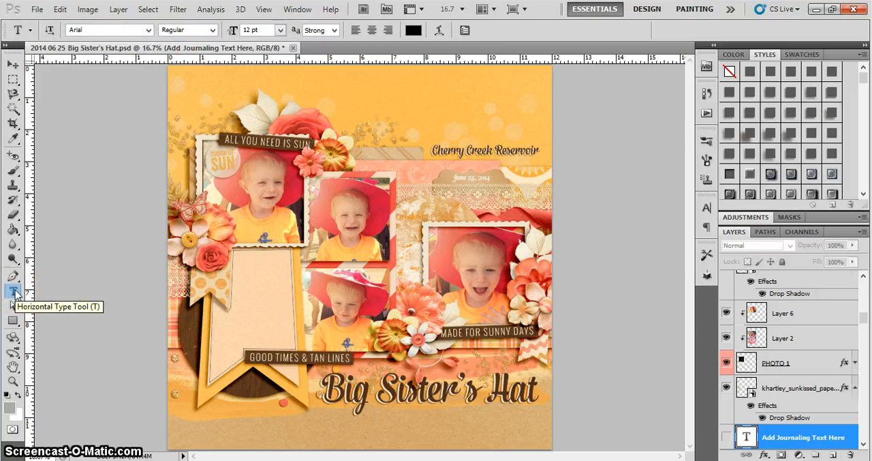
click(249, 279)
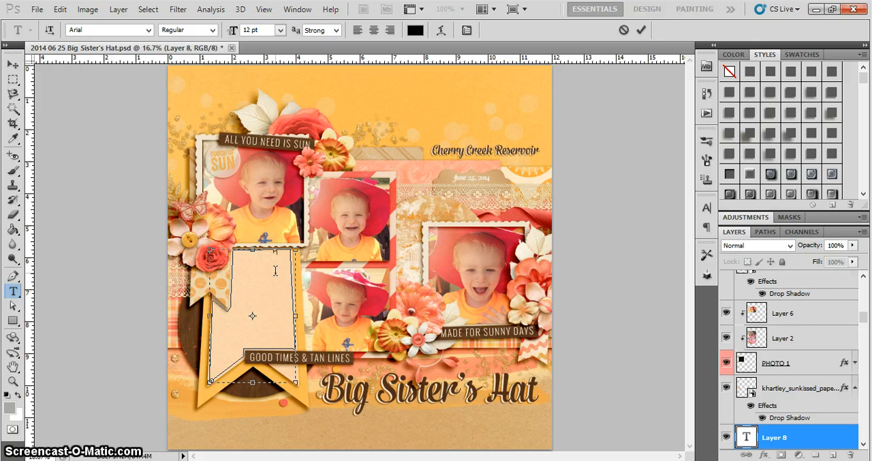
text(your jour)
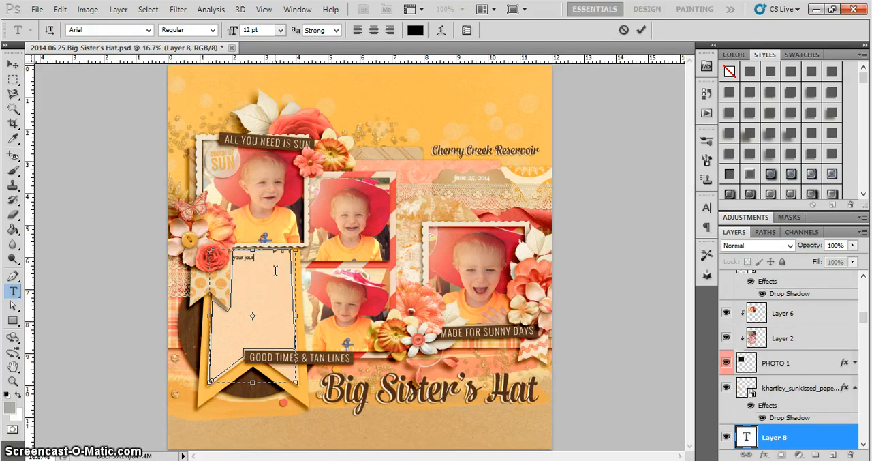
text(naling here)
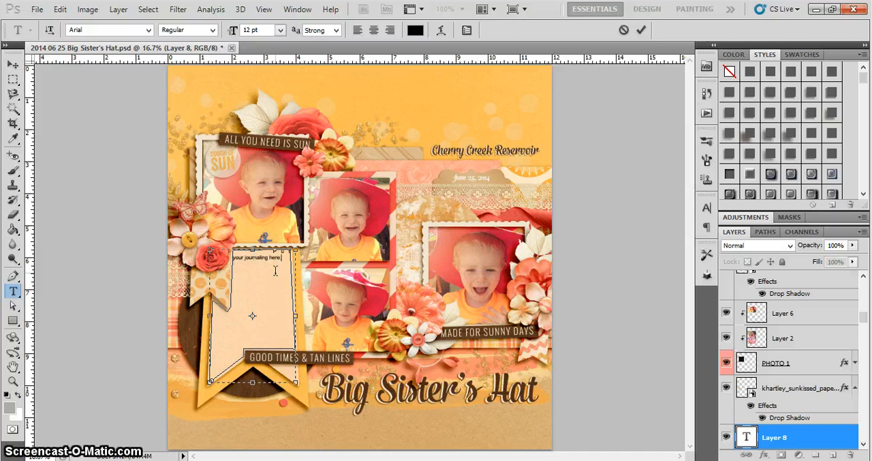
text(.)
Copy the journaling sentence, paste it repeatedly until it fills most of the banner path, and commit the text
key(ctrl+a)
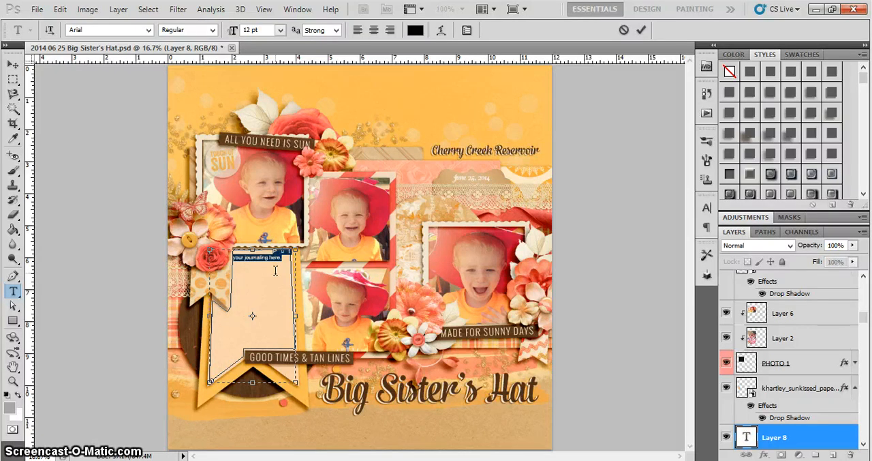
key(ctrl+c)
key(Right)
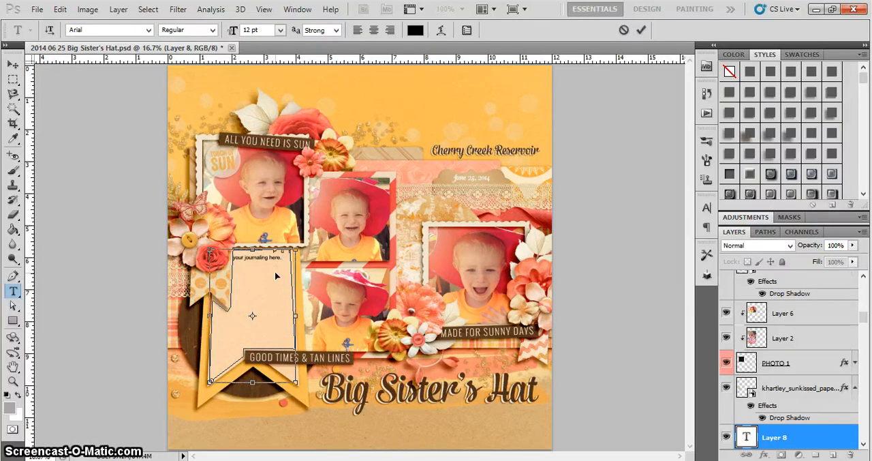
key(ctrl+v)
key(ctrl+v)
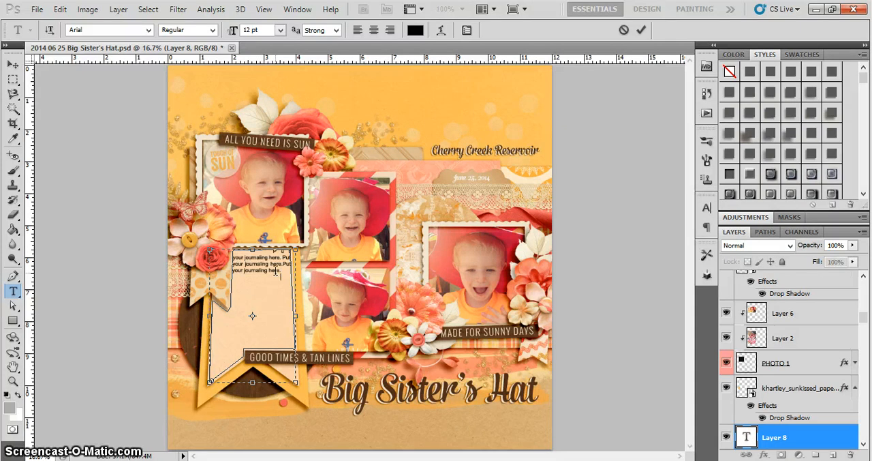
key(ctrl+v)
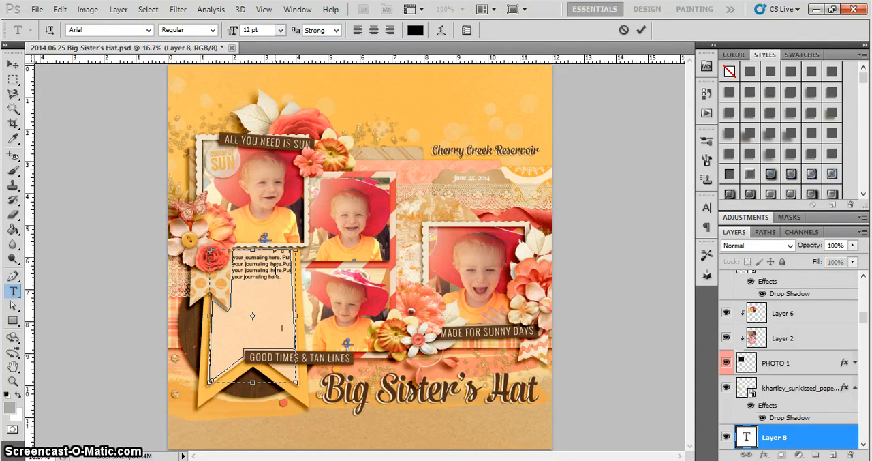
key(ctrl+v)
key(ctrl+v)
key(ctrl+v)
key(ctrl+v)
key(ctrl+v)
key(ctrl+v)
key(ctrl+v)
key(ctrl+v)
key(ctrl+v)
key(ctrl+v)
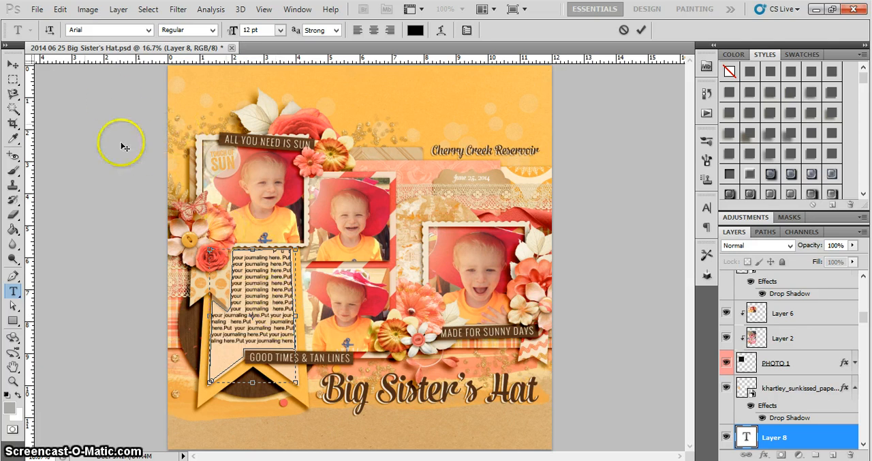
click(12, 64)
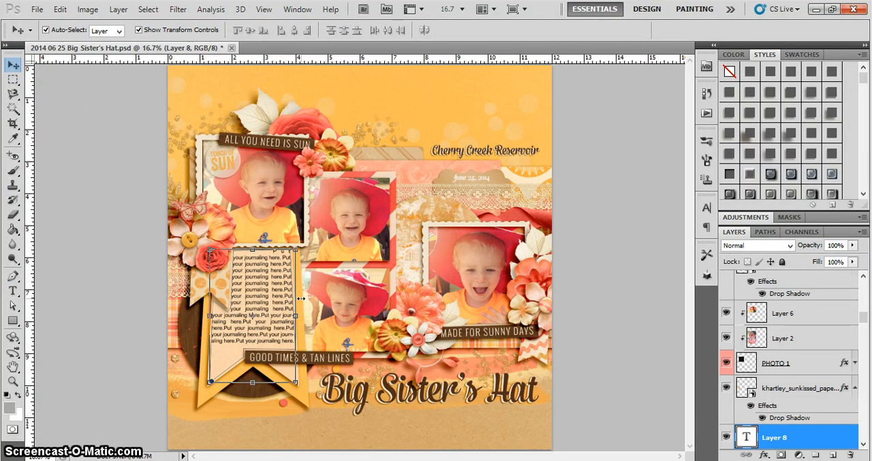
Reposition the upper-left corner anchor of the journaling text path slightly with the Direct Selection tool
key(ctrl+plus)
key(ctrl+plus)
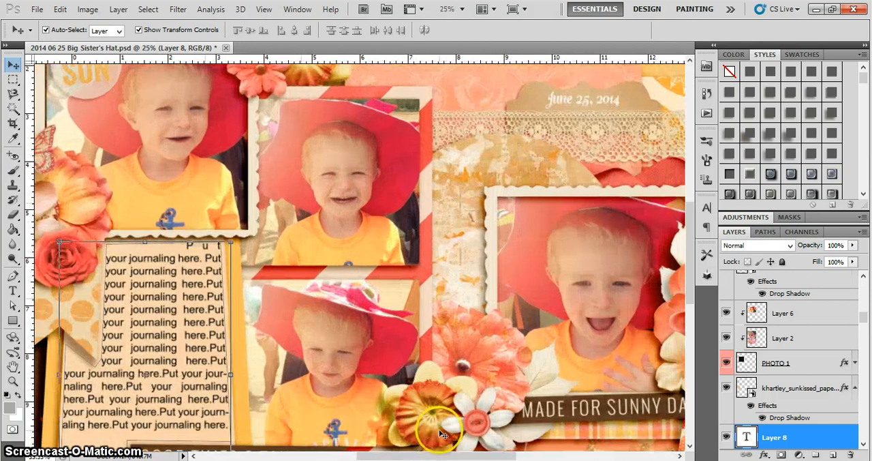
key(ctrl+plus)
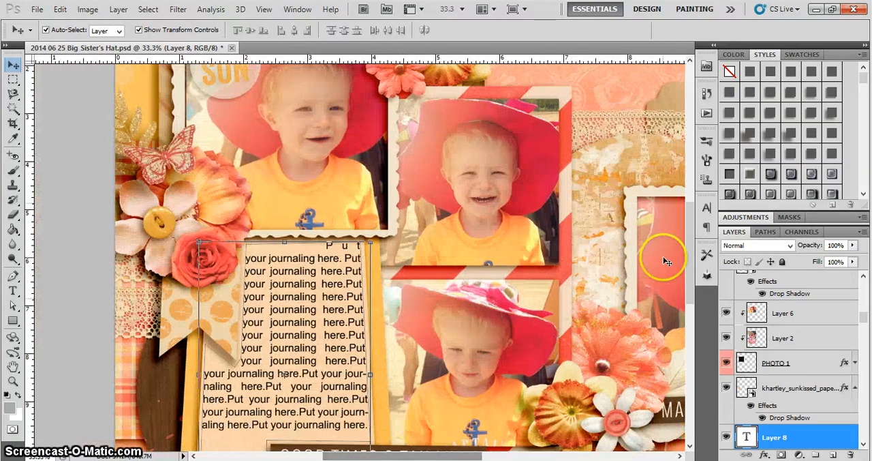
scroll(684, 242, down, 3)
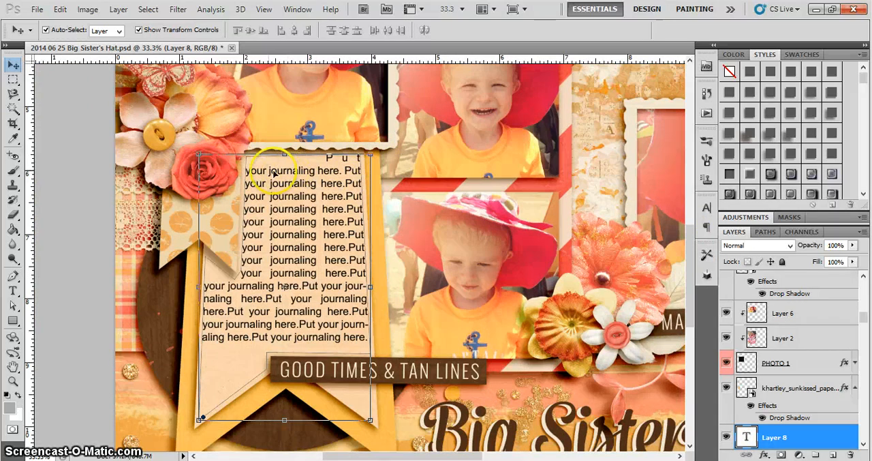
click(13, 307)
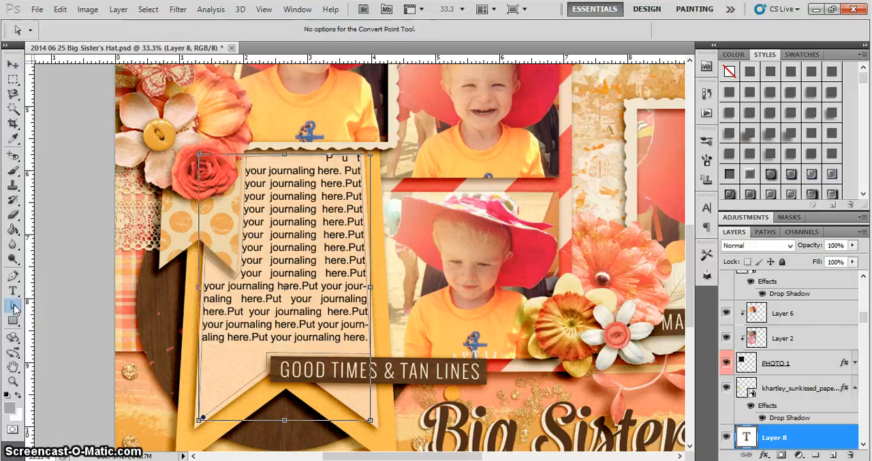
drag(13, 307, 63, 323)
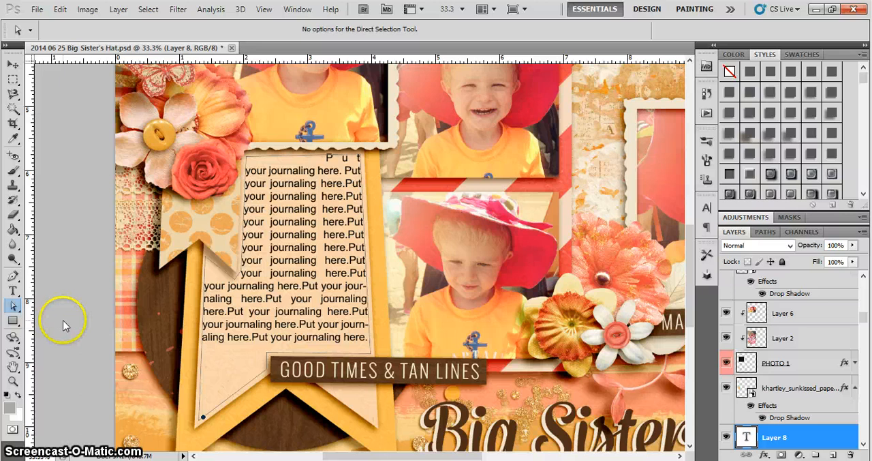
drag(13, 307, 52, 322)
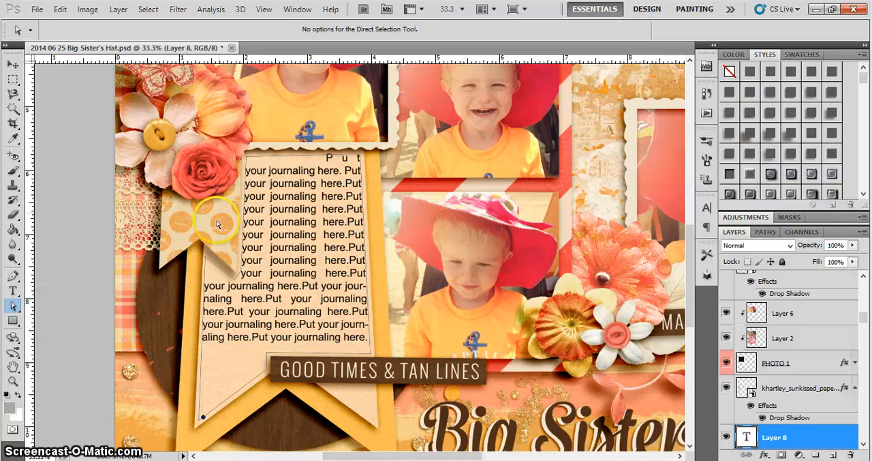
click(246, 162)
drag(245, 163, 239, 186)
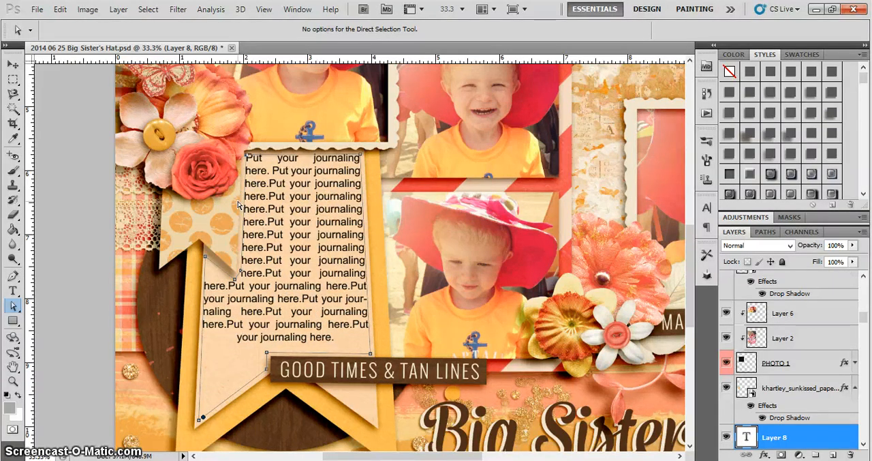
click(247, 164)
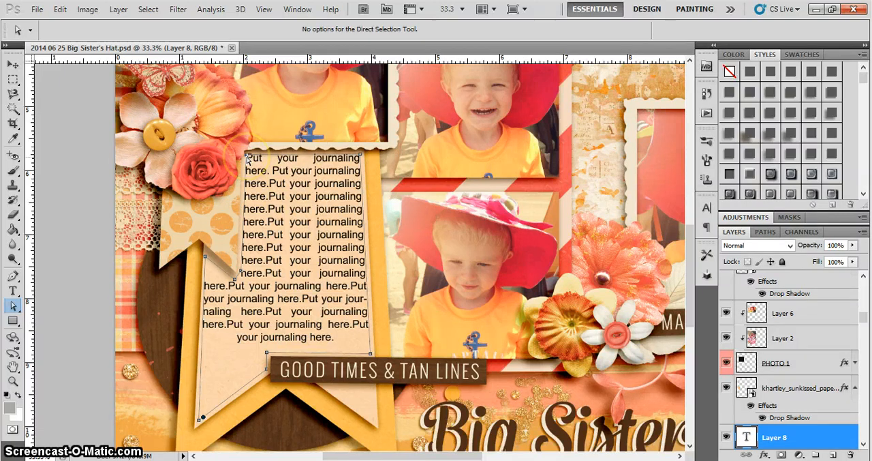
click(361, 159)
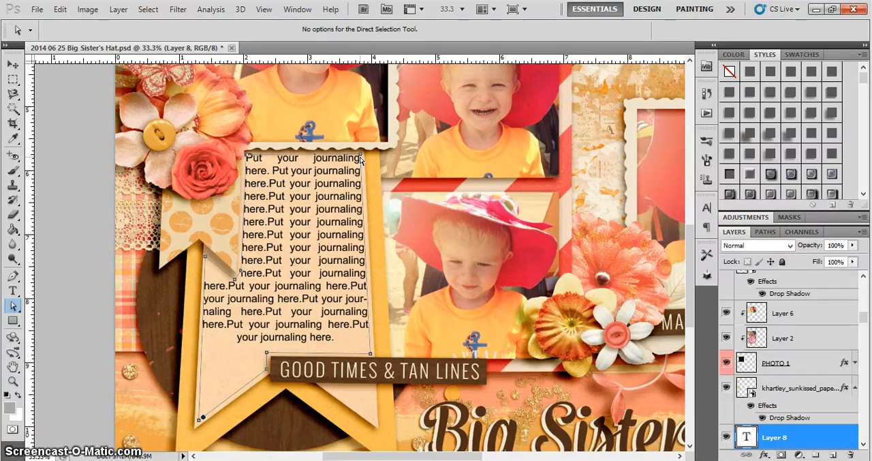
click(371, 355)
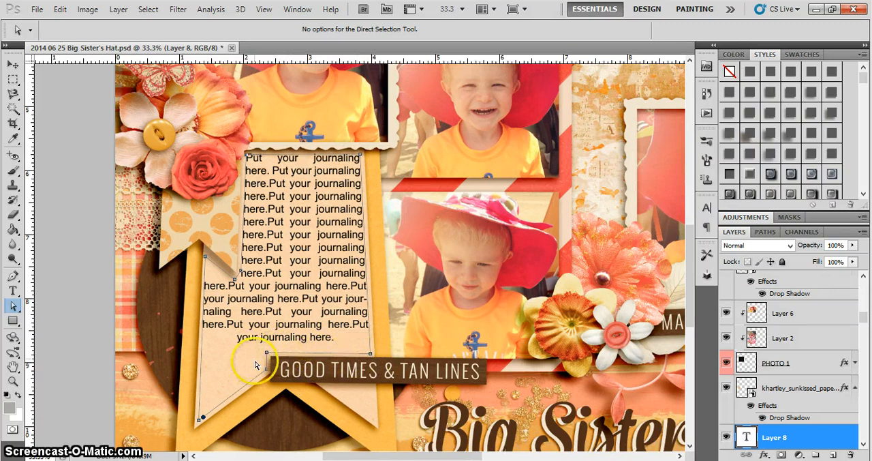
click(251, 301)
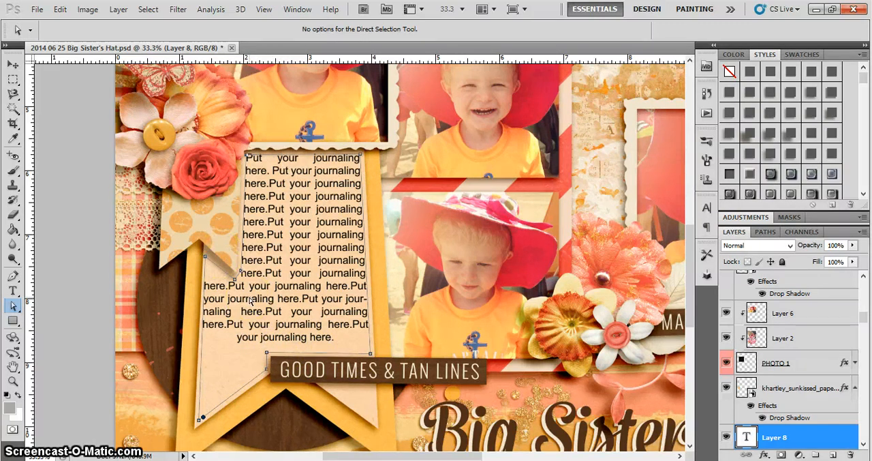
click(286, 225)
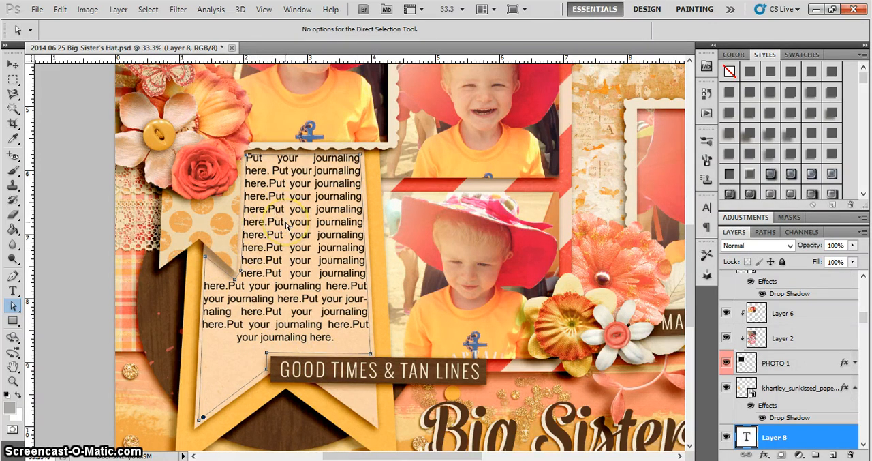
Deselect the journaling text layer and view the whole page to check how the text fits the banner
key(ctrl+minus)
key(ctrl+minus)
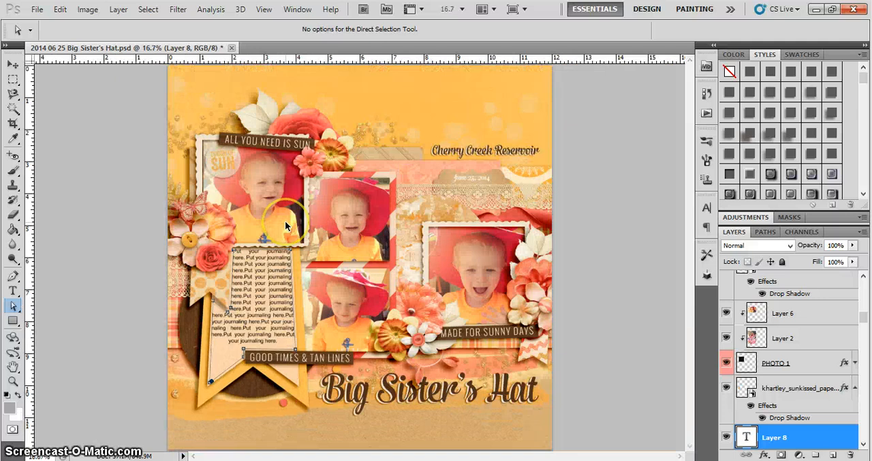
click(13, 64)
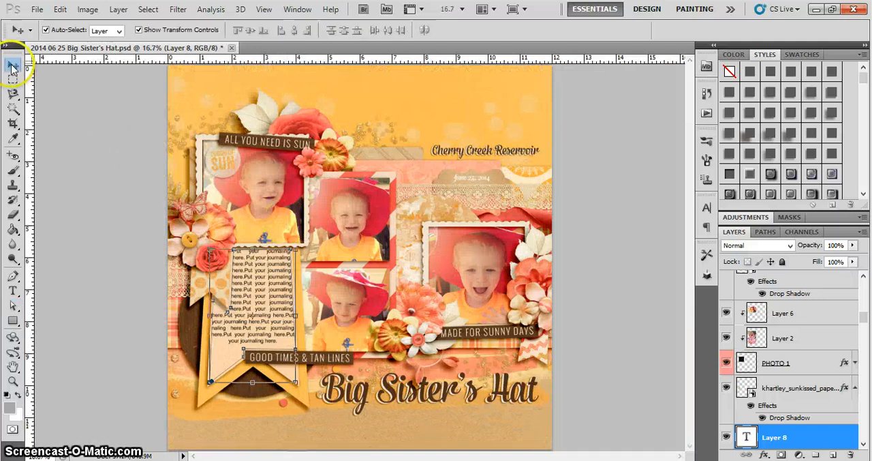
click(118, 334)
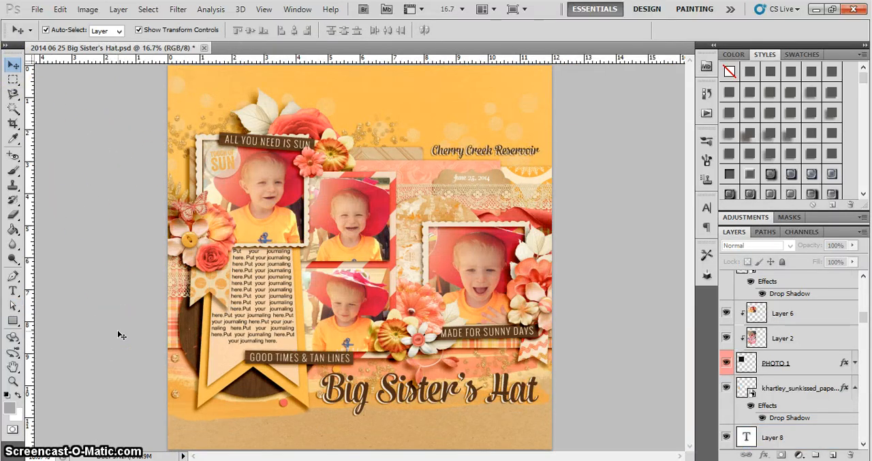
click(270, 306)
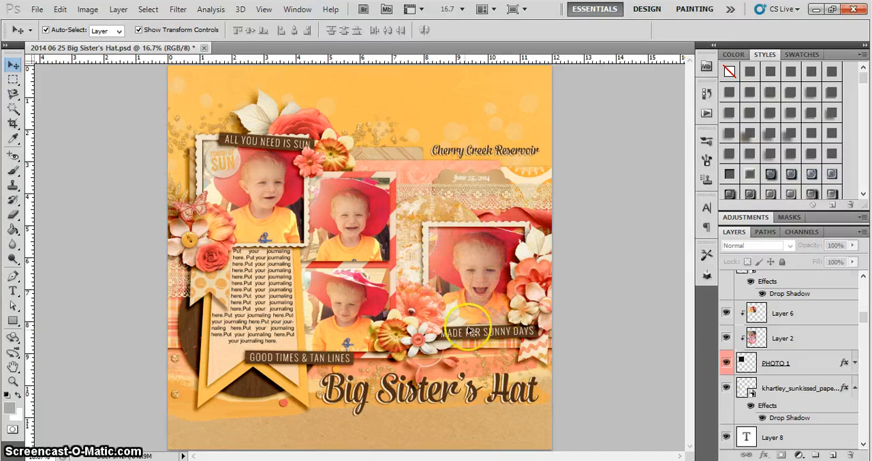
Draw a closed Pen path inside the right-hand photo frame, following its straight edges and skirting the leaves and flowers that overlap it
click(13, 276)
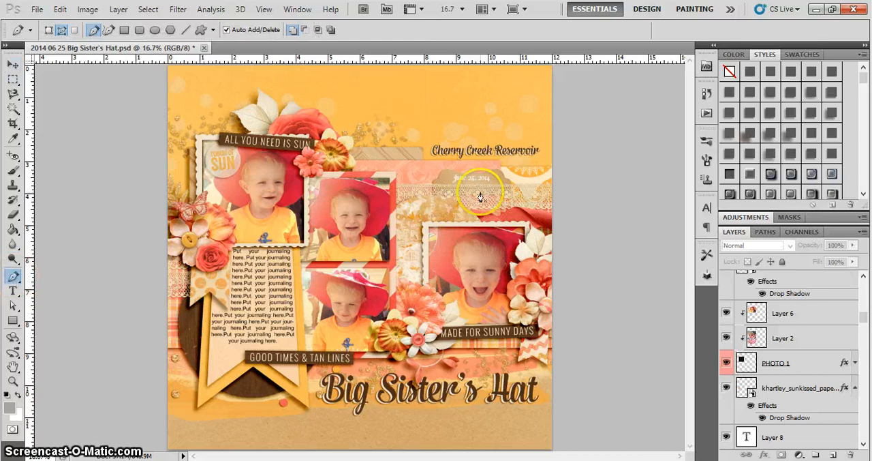
click(430, 231)
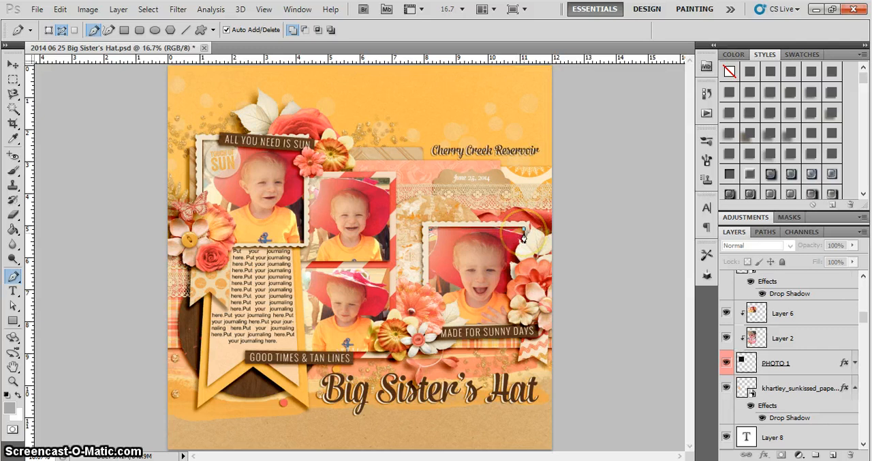
click(523, 232)
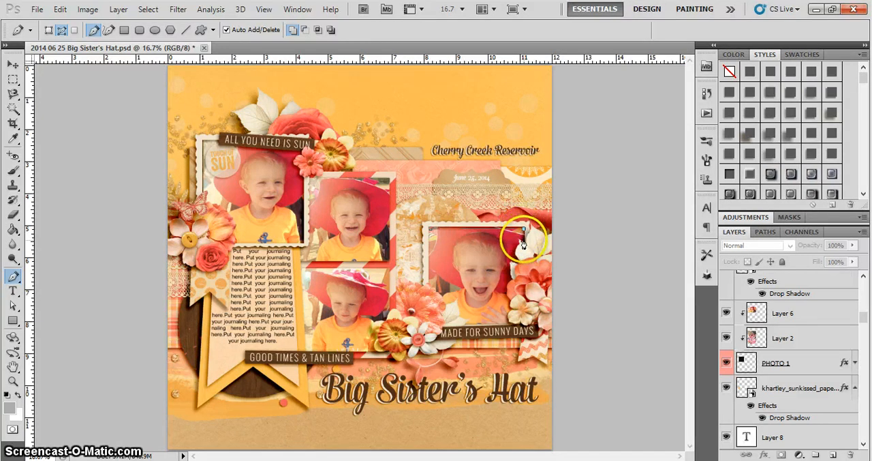
click(523, 238)
click(517, 241)
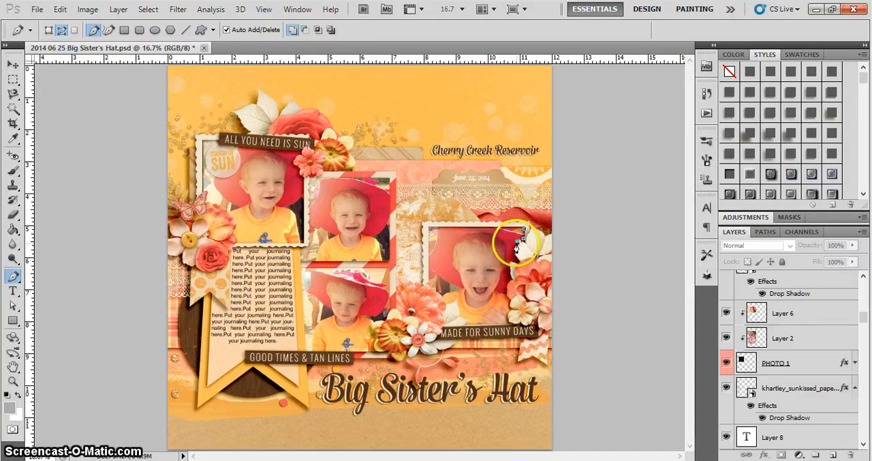
click(514, 245)
click(515, 255)
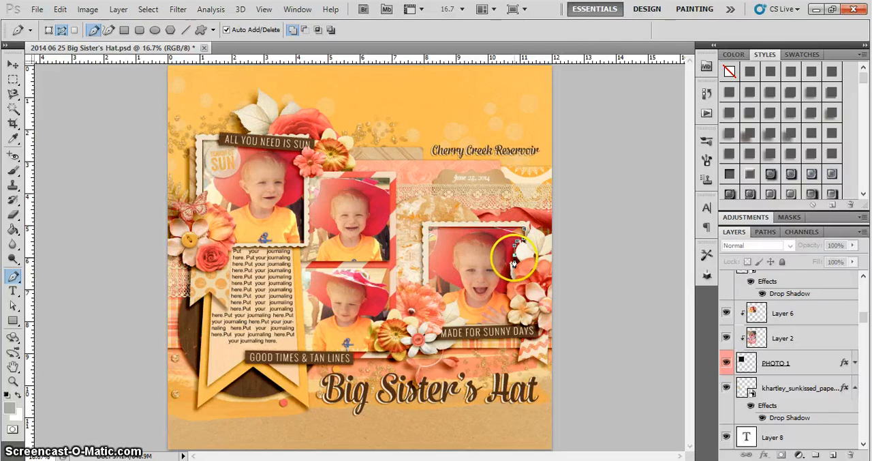
click(511, 258)
click(508, 267)
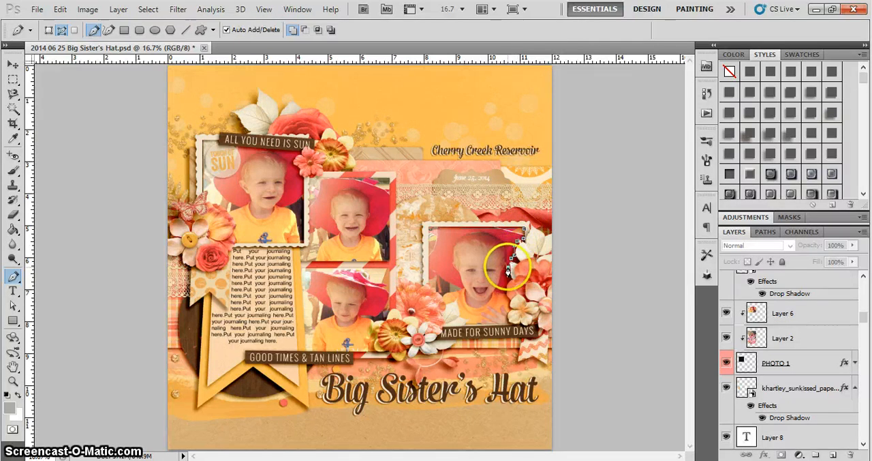
click(509, 278)
click(506, 290)
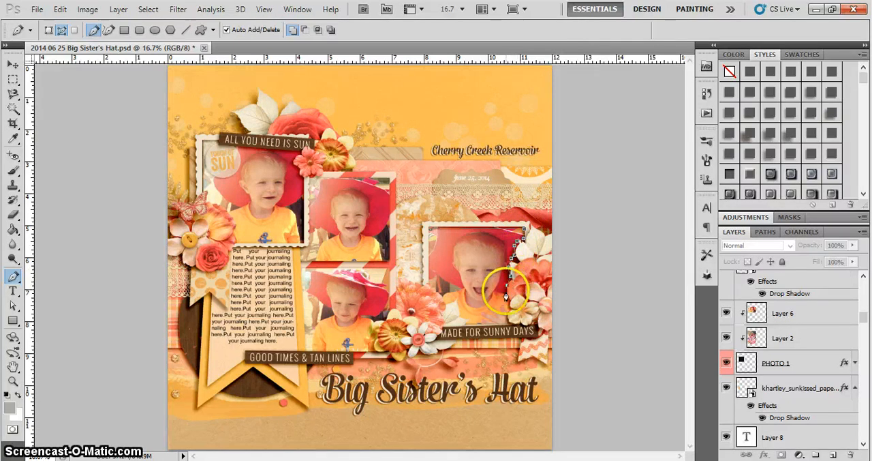
click(509, 309)
click(444, 316)
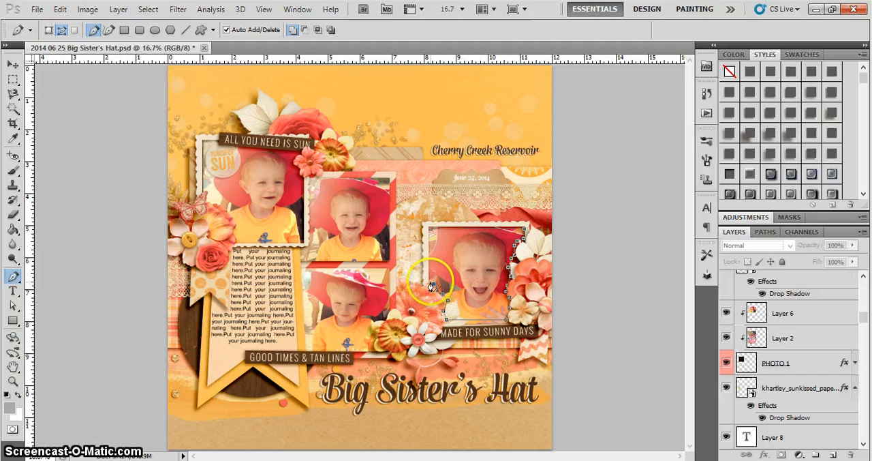
click(430, 234)
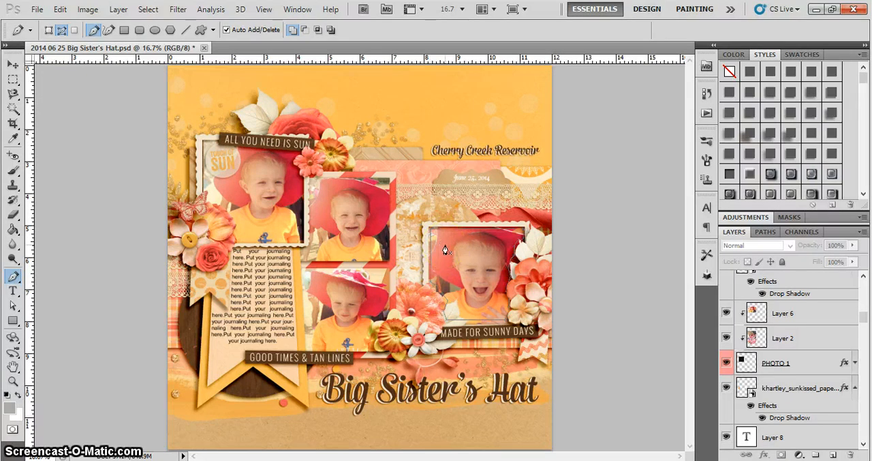
Start area text inside the photo frame path, fill it with the copied journaling text, commit it and deselect the layer
key(t)
click(455, 249)
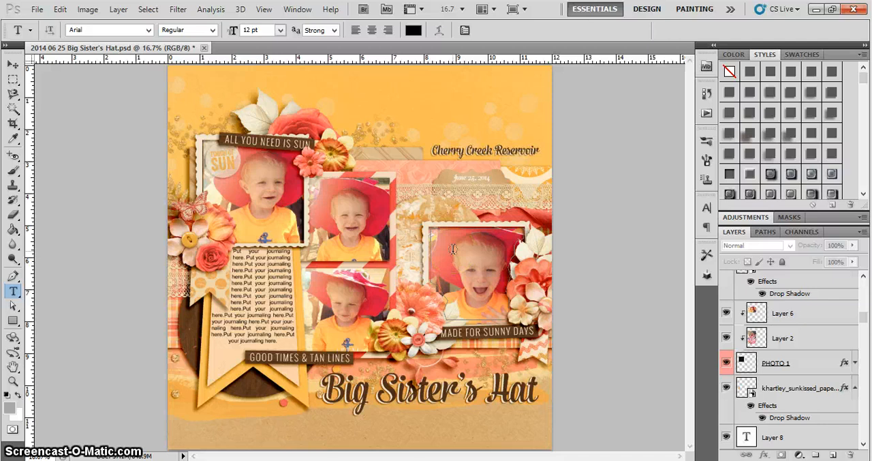
click(449, 195)
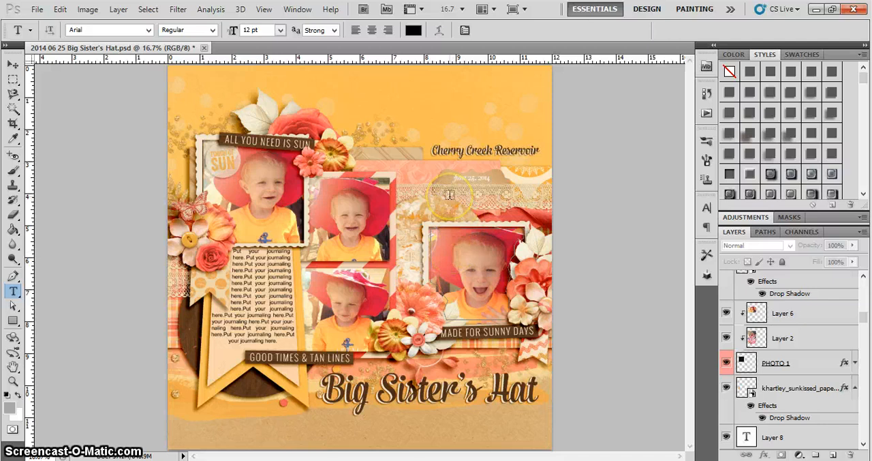
click(455, 252)
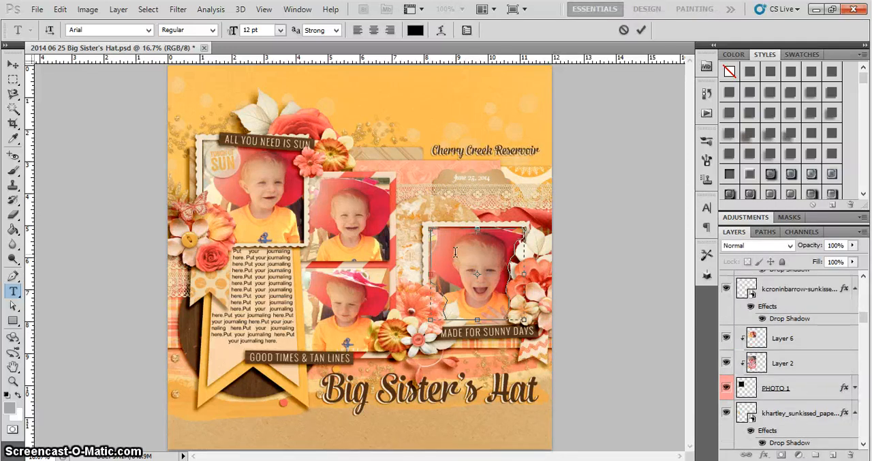
key(ctrl+v)
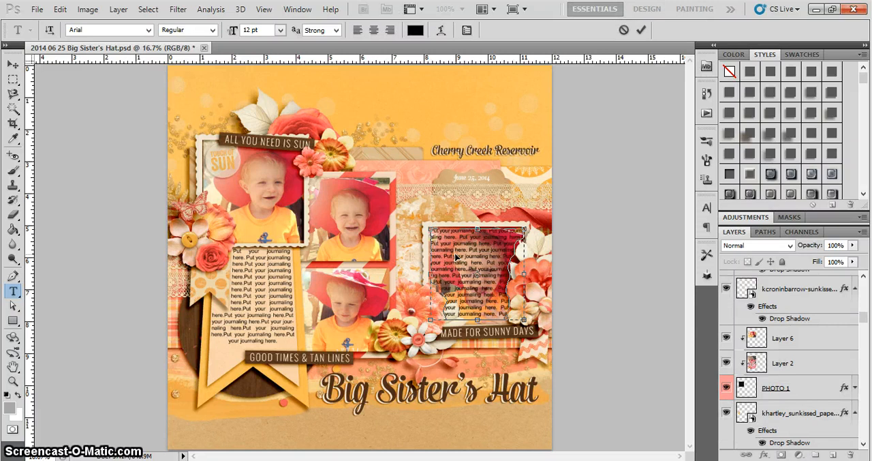
click(12, 65)
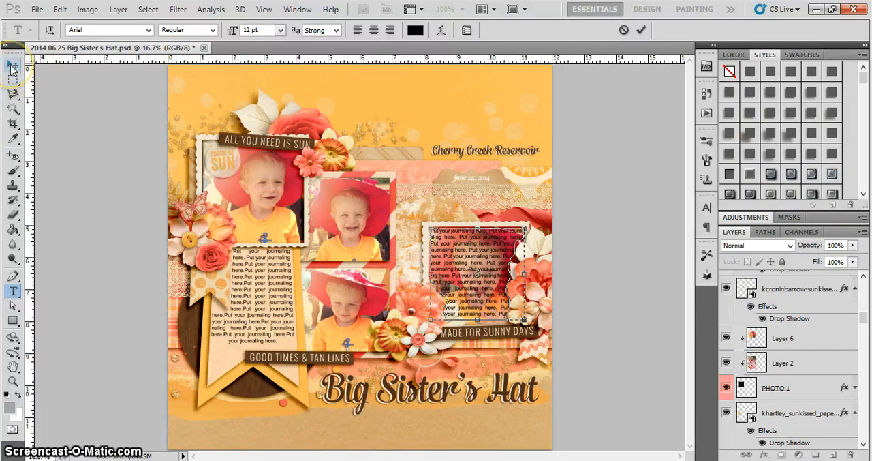
click(500, 249)
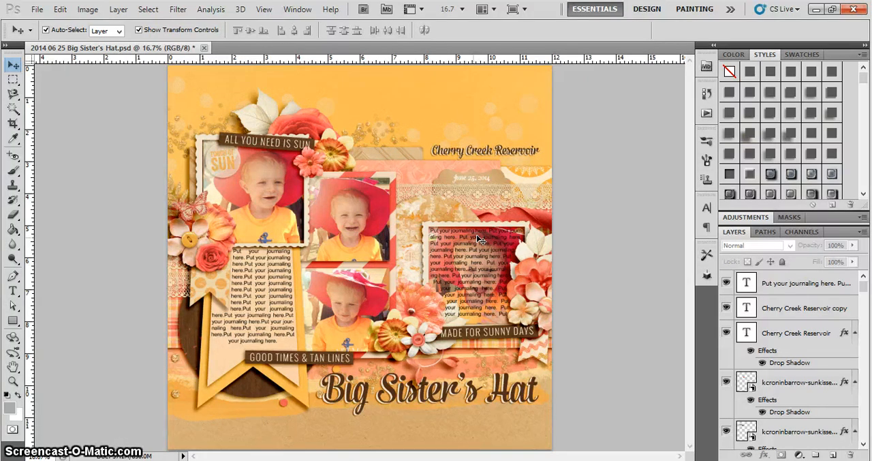
click(476, 257)
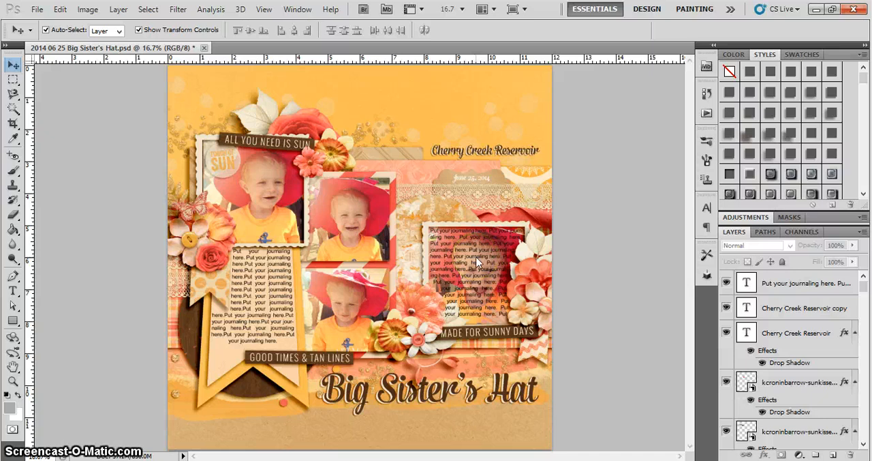